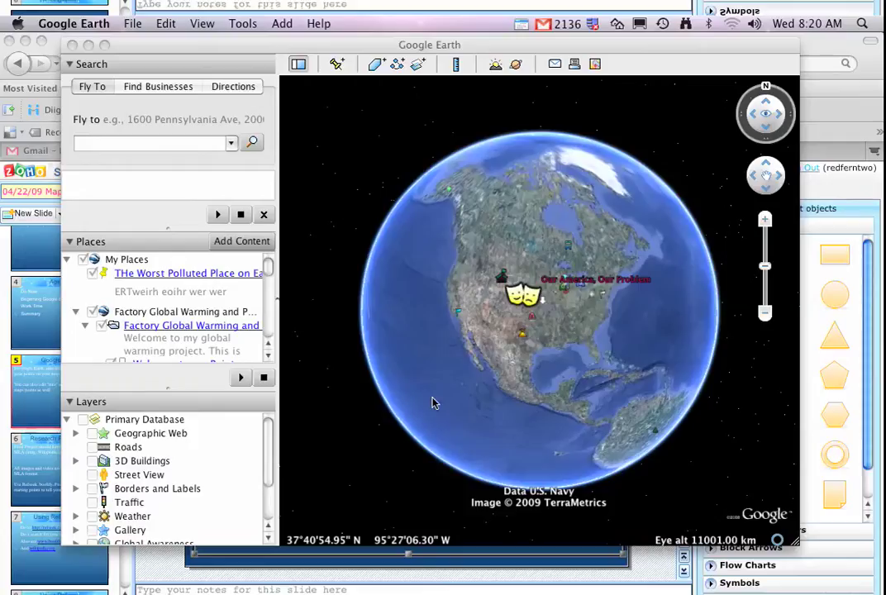
# Drag the globe so North America sits nearer the centre of the view
pyautogui.moveTo(369, 271)
pyautogui.mouseDown()
pyautogui.moveTo(476, 340)
pyautogui.moveTo(422, 344)
pyautogui.mouseUp()
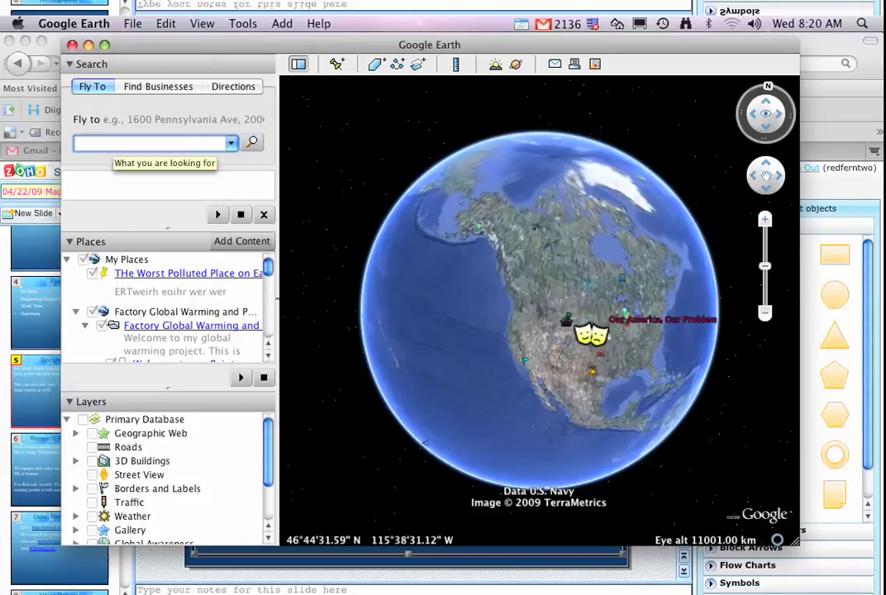
pyautogui.click(155, 143)
pyautogui.write('chan')
# Search 'shanghai, china' in Fly To, dismiss the tour alert, and fly to Shanghai
pyautogui.press('BackSpace')
pyautogui.press('BackSpace')
pyautogui.press('BackSpace')
pyautogui.press('BackSpace')
pyautogui.write('shanghai, china')
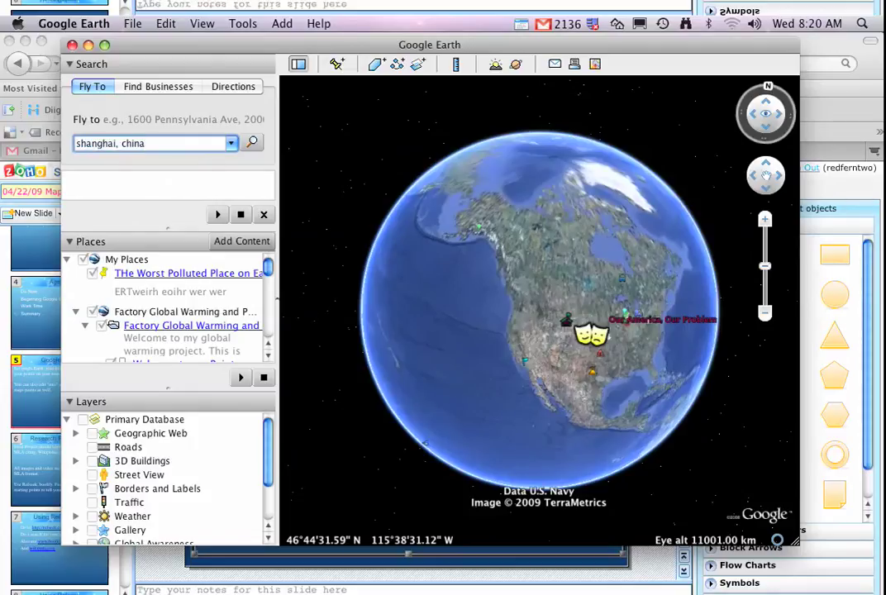
pyautogui.click(219, 215)
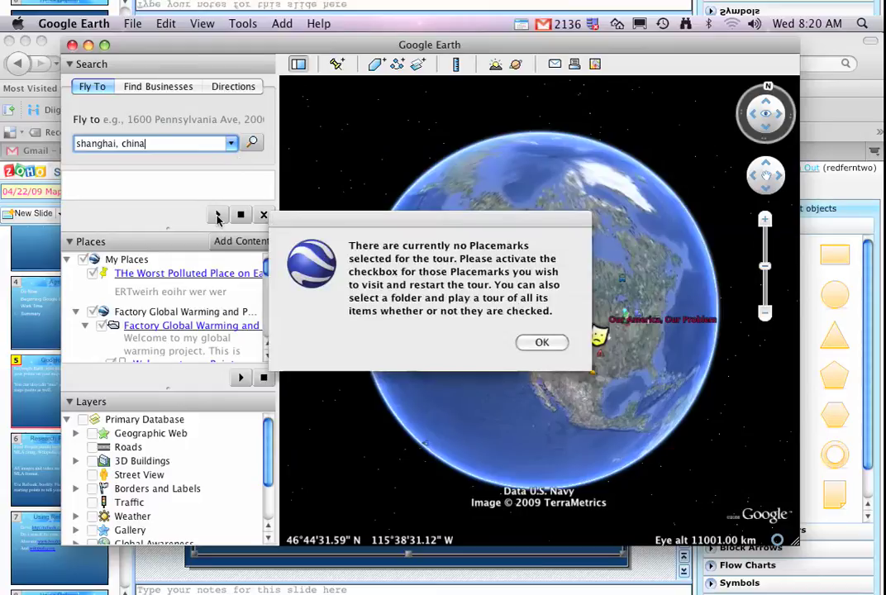
pyautogui.click(540, 342)
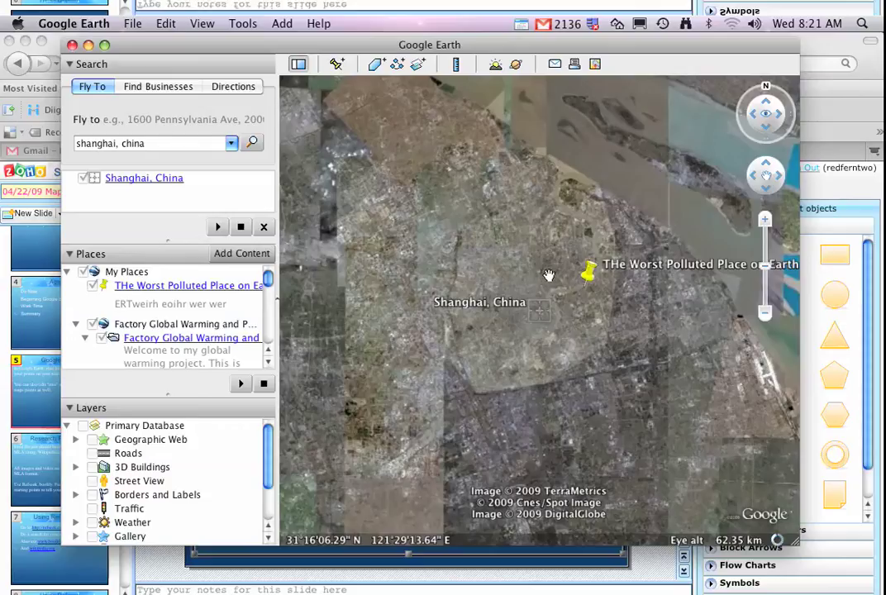
# Add a new placemark and position its pin just west of central Shanghai
pyautogui.click(336, 66)
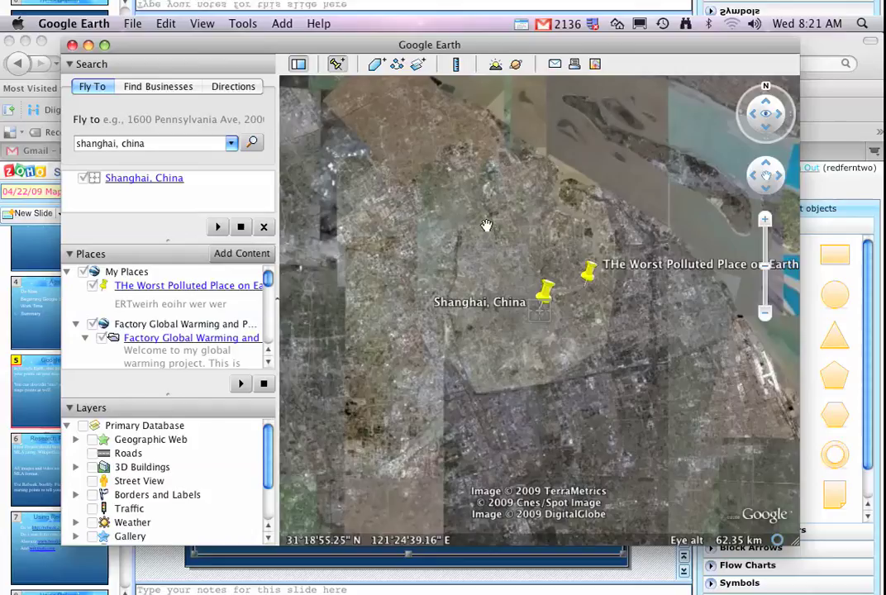
pyautogui.moveTo(685, 66); pyautogui.dragTo(52, 45)
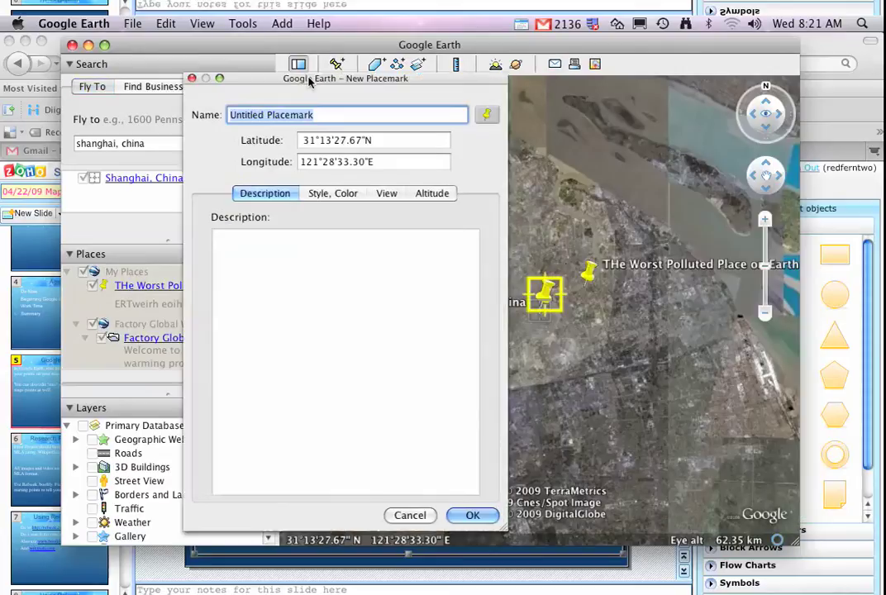
pyautogui.moveTo(541, 299)
pyautogui.mouseDown()
pyautogui.moveTo(509, 266)
pyautogui.moveTo(475, 333)
pyautogui.moveTo(551, 389)
pyautogui.moveTo(519, 265)
pyautogui.moveTo(471, 357)
pyautogui.mouseUp()
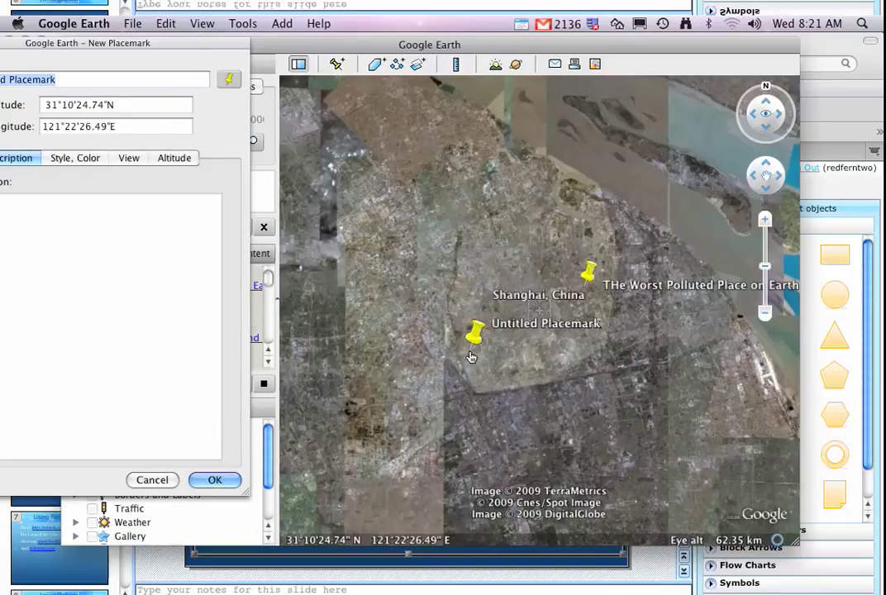
pyautogui.moveTo(472, 356); pyautogui.dragTo(510, 282)
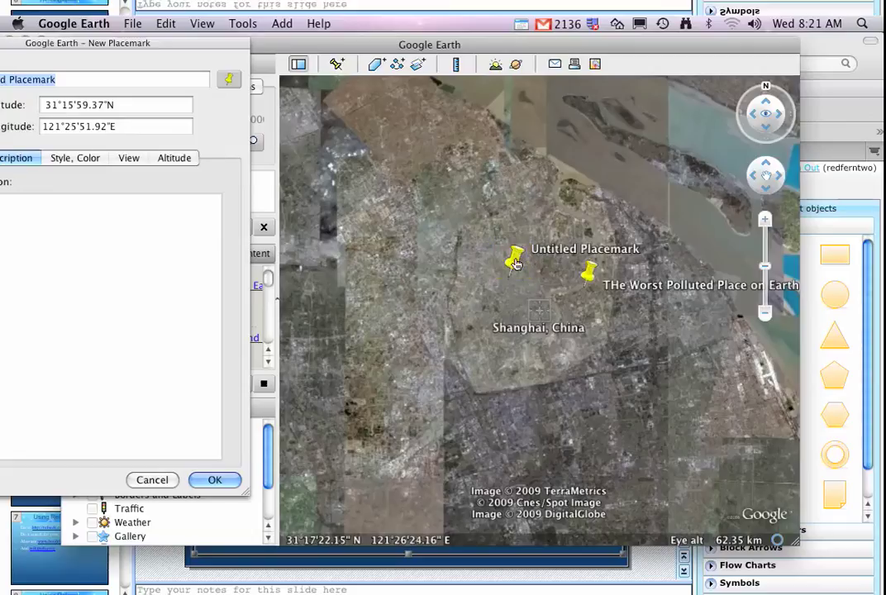
pyautogui.moveTo(516, 270)
pyautogui.mouseDown()
pyautogui.moveTo(514, 262)
pyautogui.moveTo(474, 315)
pyautogui.moveTo(460, 369)
pyautogui.moveTo(456, 340)
pyautogui.mouseUp()
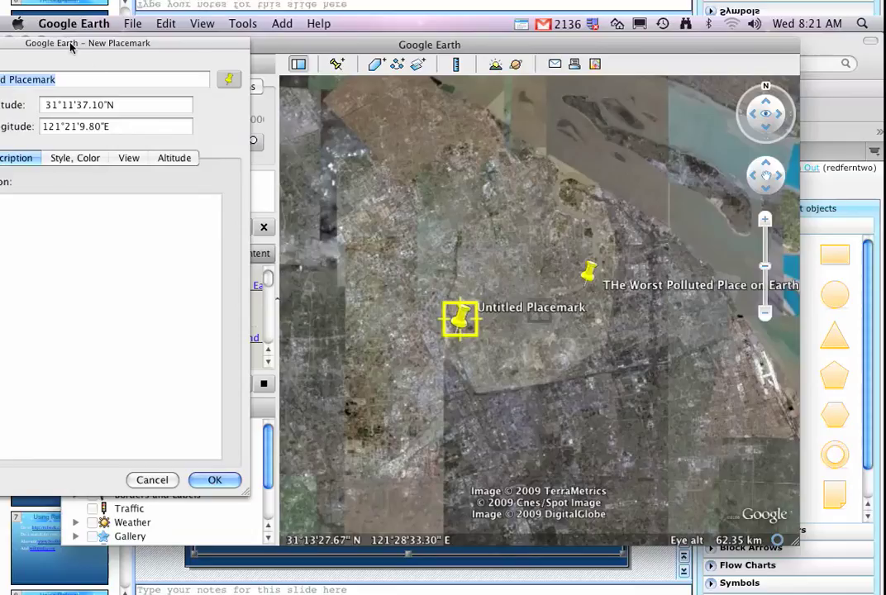
pyautogui.moveTo(69, 43); pyautogui.dragTo(195, 90)
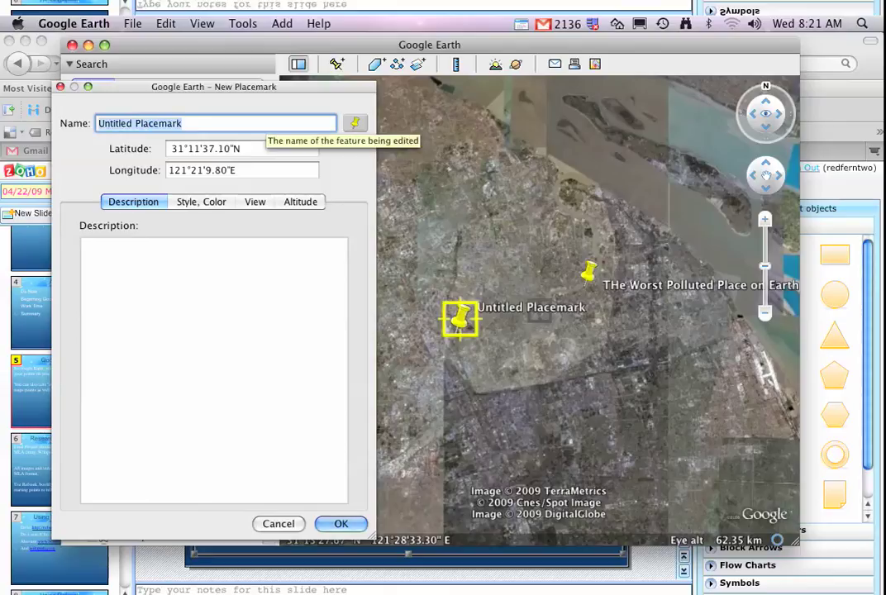
# Rename 'Untitled Placemark' to 'The River of Death' and move to the description
pyautogui.write('The ')
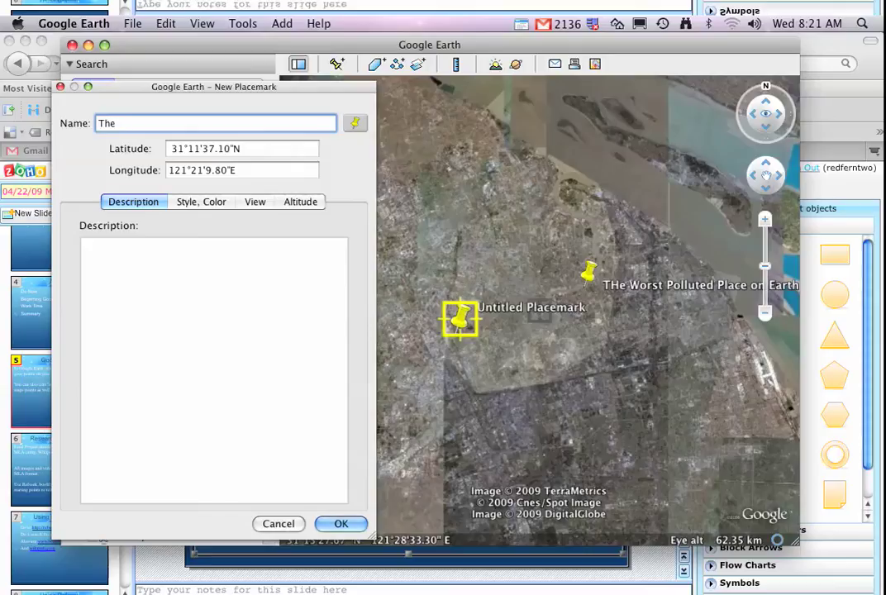
pyautogui.write('River of')
pyautogui.write(' Death')
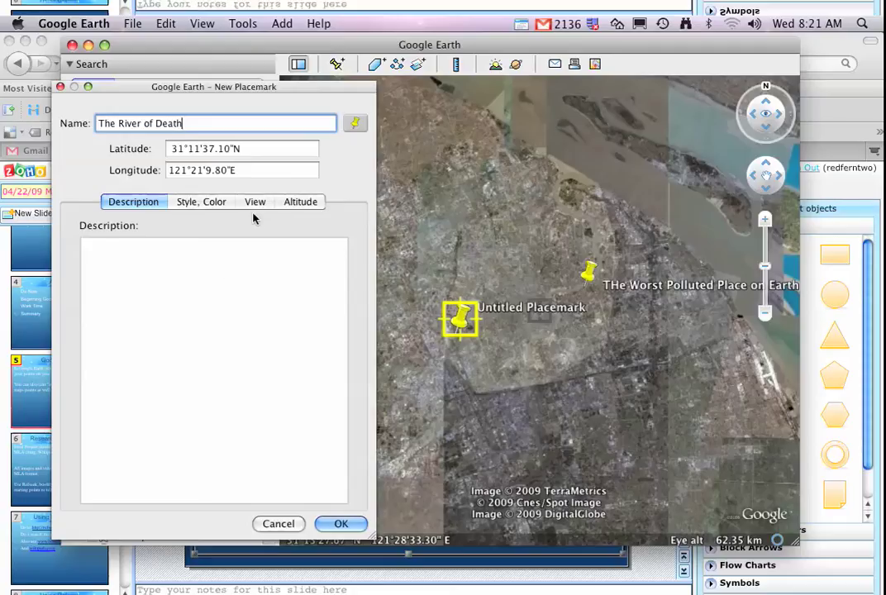
pyautogui.click(240, 258)
pyautogui.write('Ther')
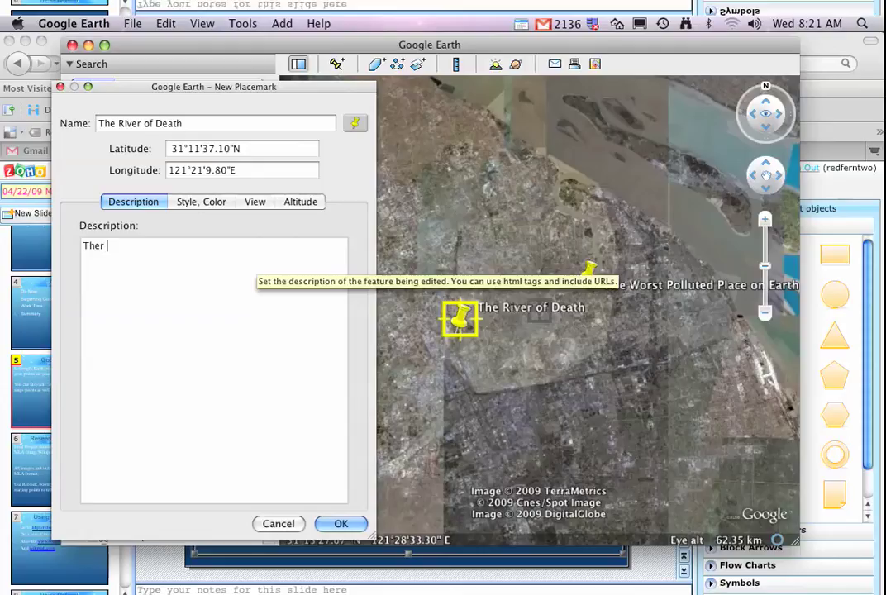
# Write the description 'This river ...' followed by a References heading
pyautogui.press('BackSpace')
pyautogui.press('BackSpace')
pyautogui.write('is ri')
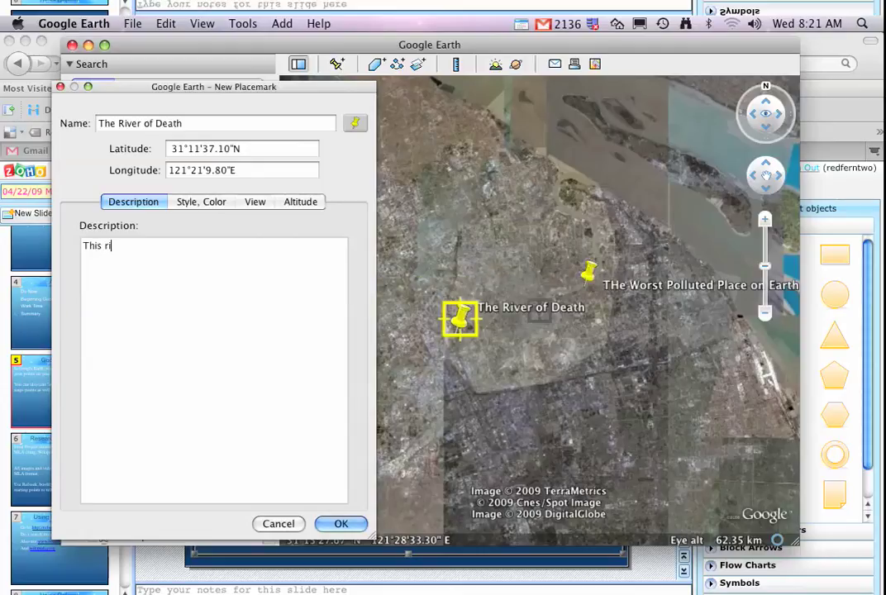
pyautogui.write('ver ...')
pyautogui.press('Return')
pyautogui.press('Return')
pyautogui.press('Return')
pyautogui.write('fere')
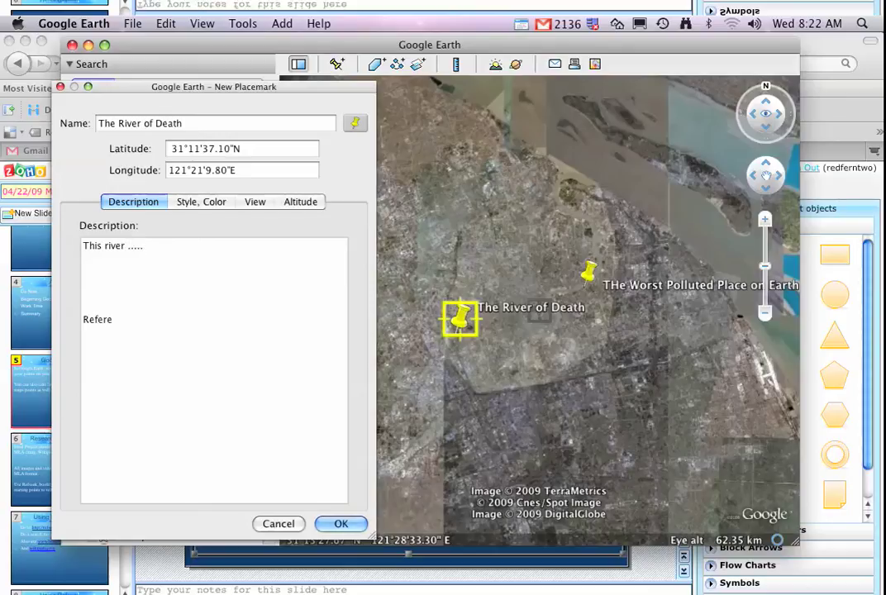
pyautogui.write('nce ')
pyautogui.write('Thanks')
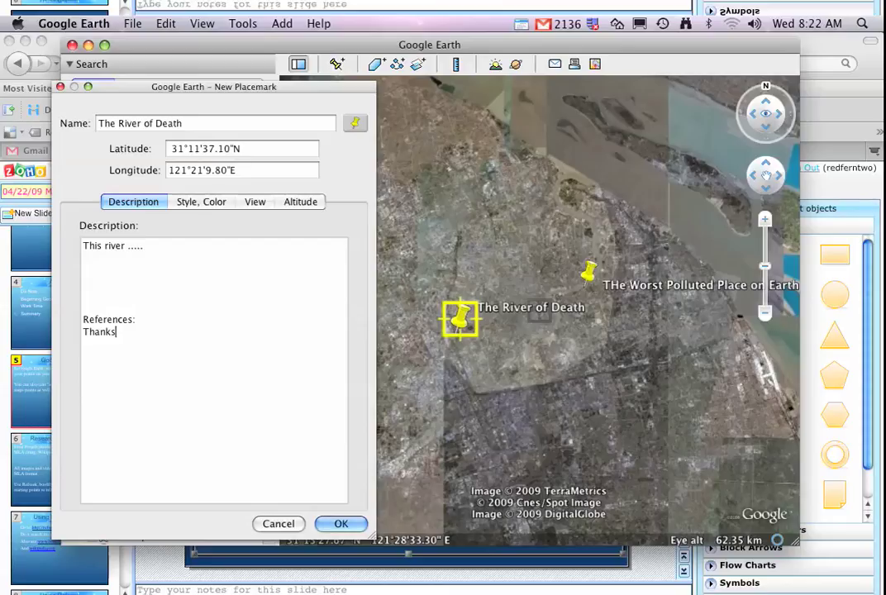
pyautogui.press('BackSpace')
pyautogui.press('BackSpace')
pyautogui.press('BackSpace')
pyautogui.write('ww')
pyautogui.write('w. ')
pyautogui.write('hisot')
pyautogui.press('BackSpace')
pyautogui.press('BackSpace')
pyautogui.write('y.com')
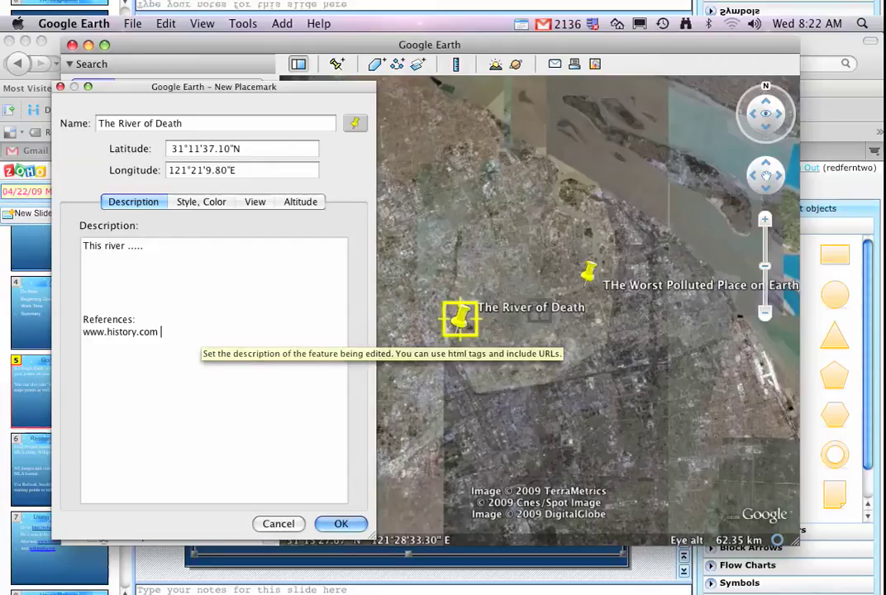
pyautogui.press('Return')
pyautogui.write('en')
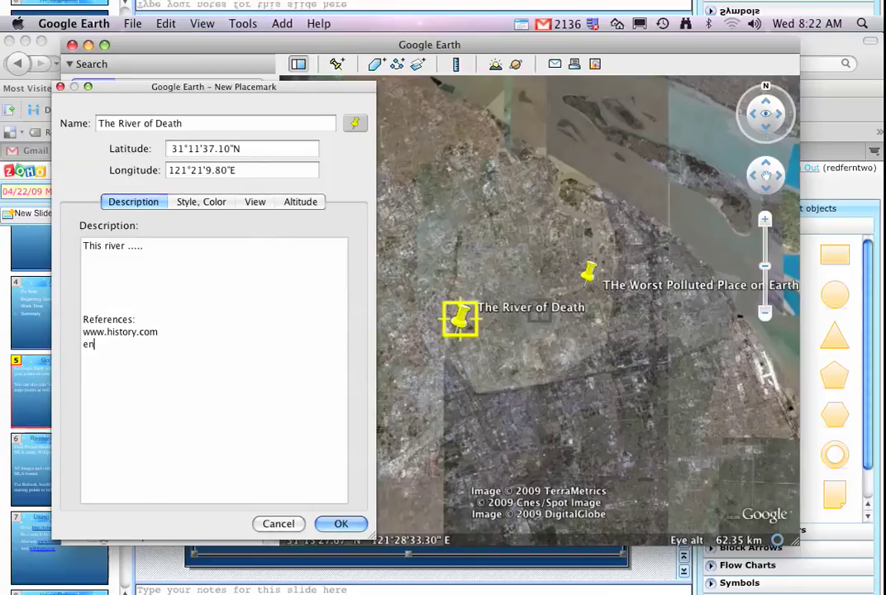
pyautogui.write('.wikiped')
pyautogui.write('ia.com')
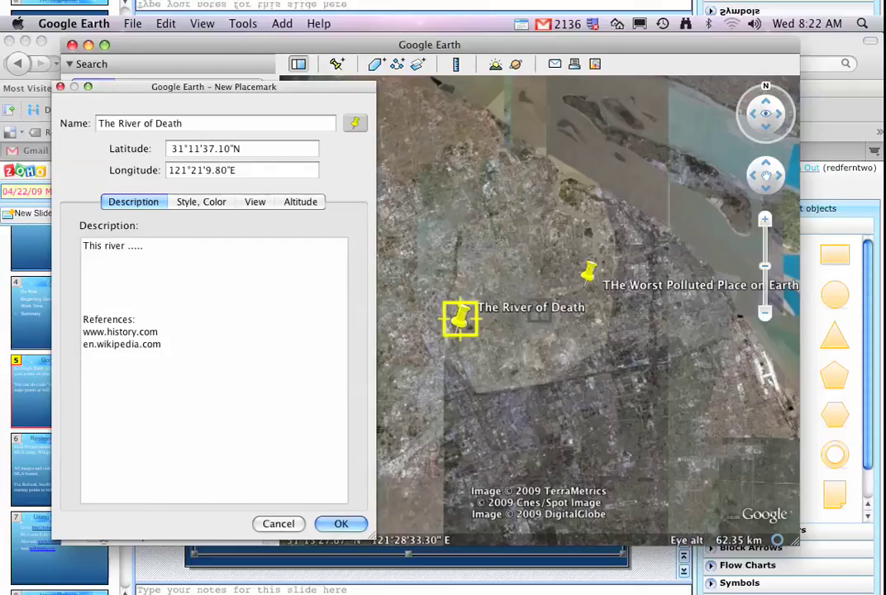
pyautogui.write('http')
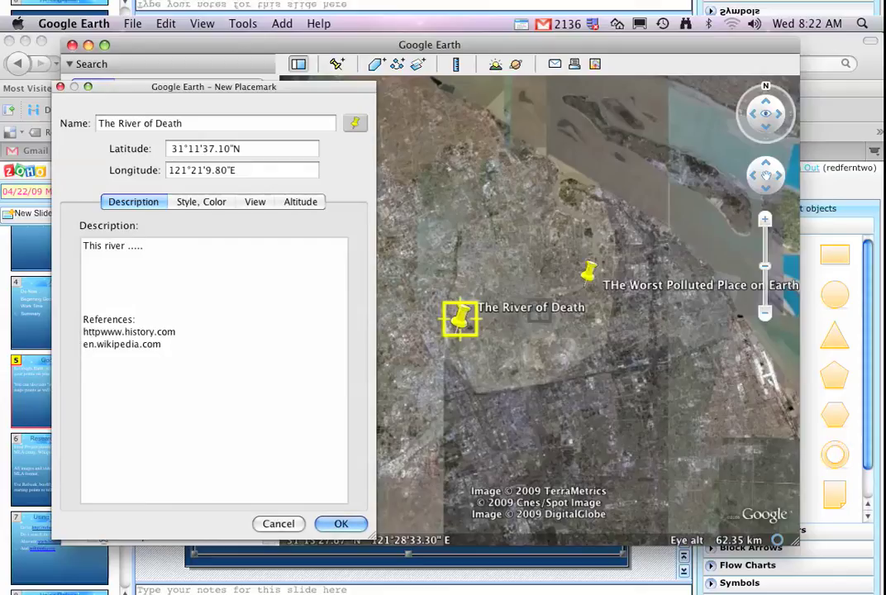
pyautogui.write('://')
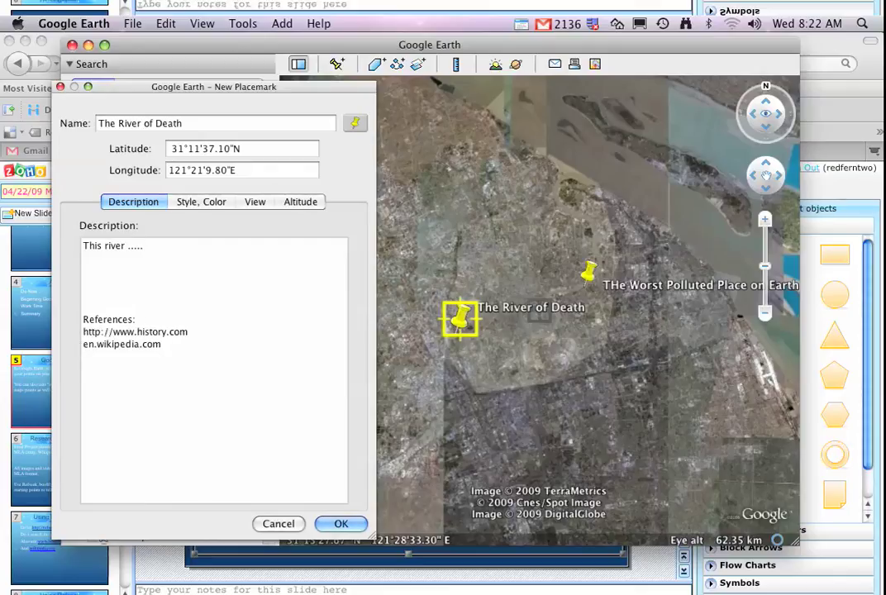
pyautogui.click(83, 344)
pyautogui.write('h')
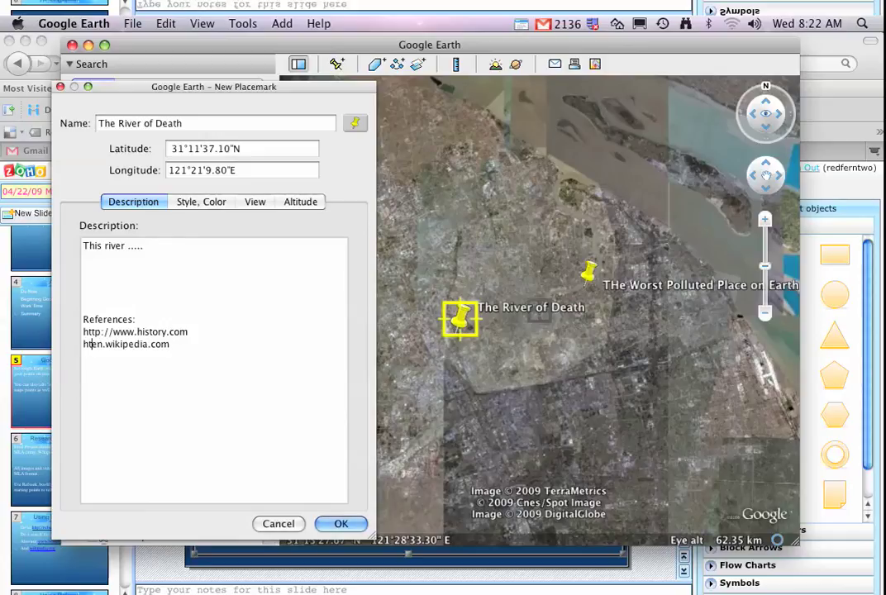
pyautogui.write('ttp://')
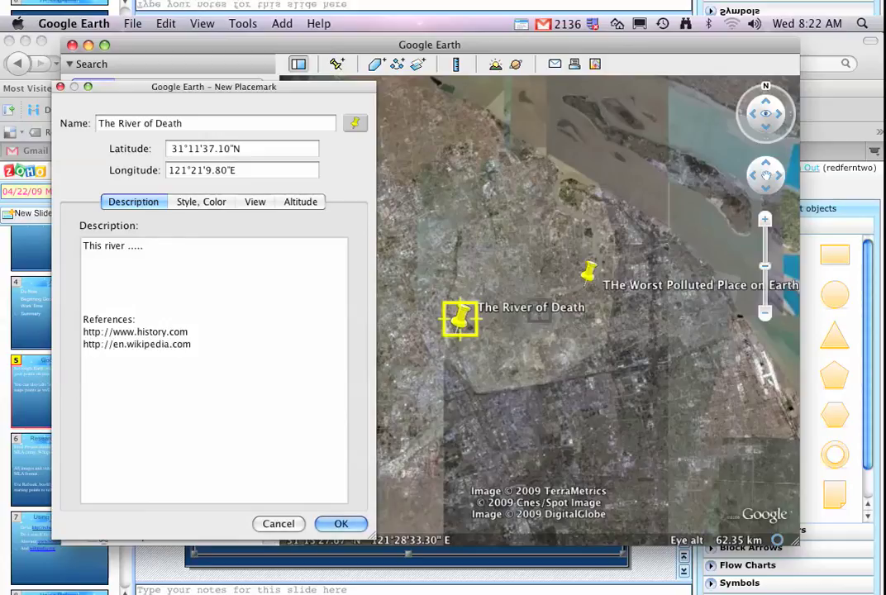
pyautogui.click(339, 524)
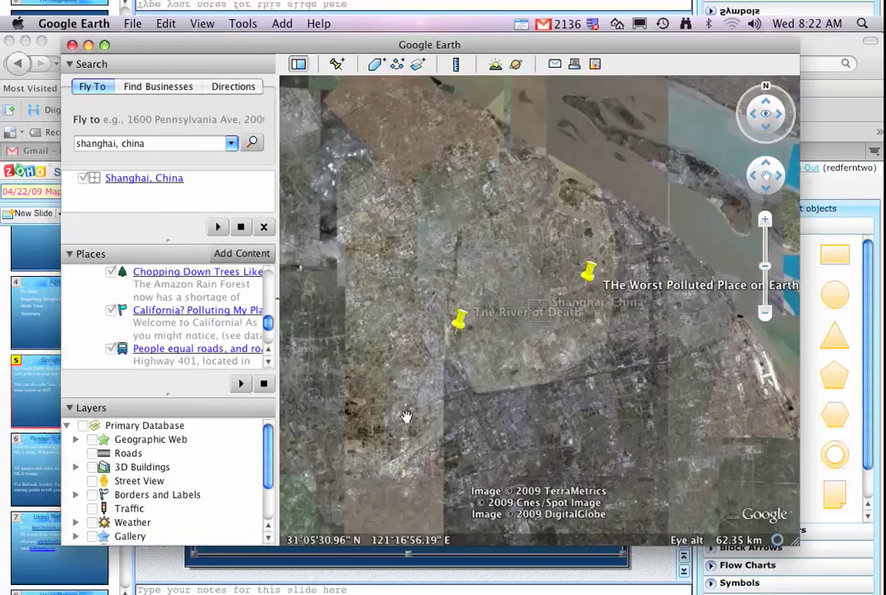
pyautogui.click(461, 318)
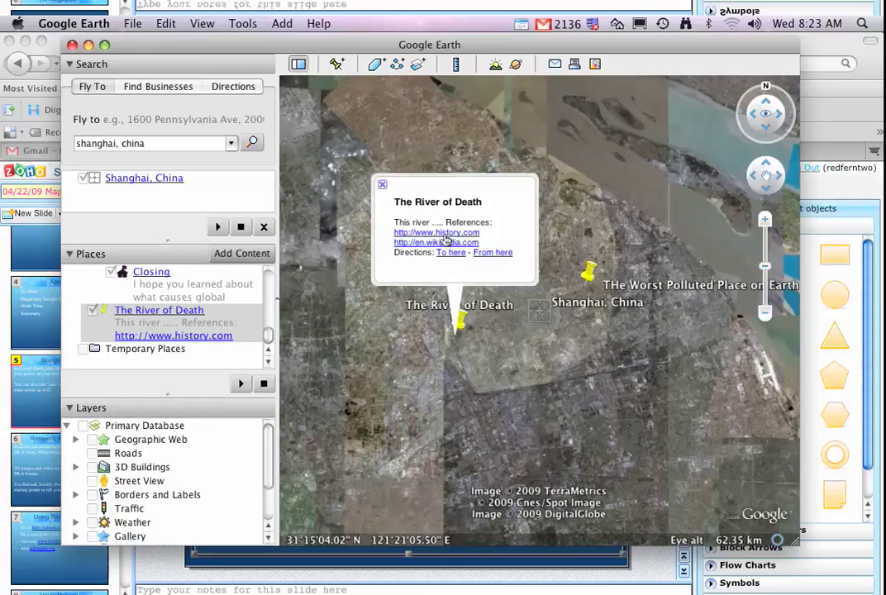
pyautogui.click(382, 184)
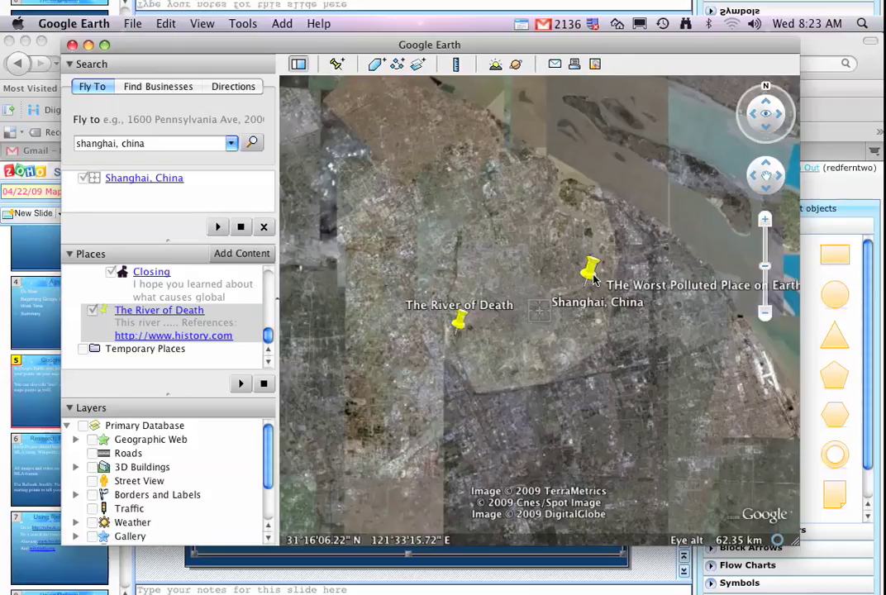
pyautogui.rightClick(463, 314)
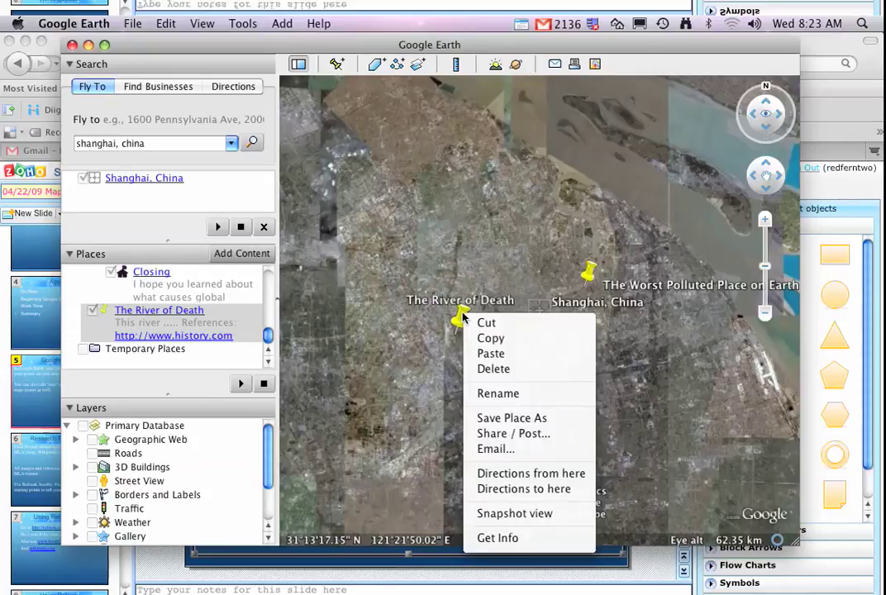
pyautogui.click(500, 539)
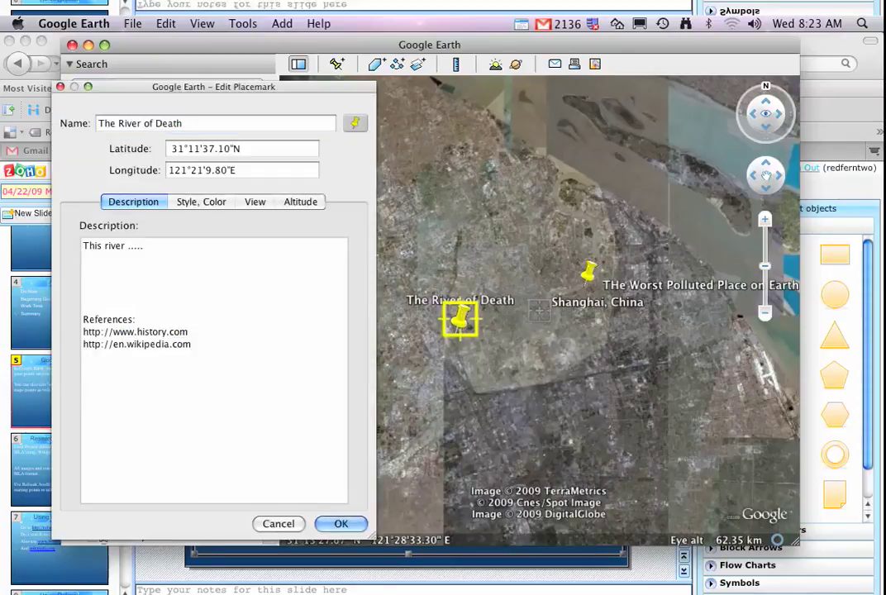
pyautogui.moveTo(165, 86); pyautogui.dragTo(171, 117)
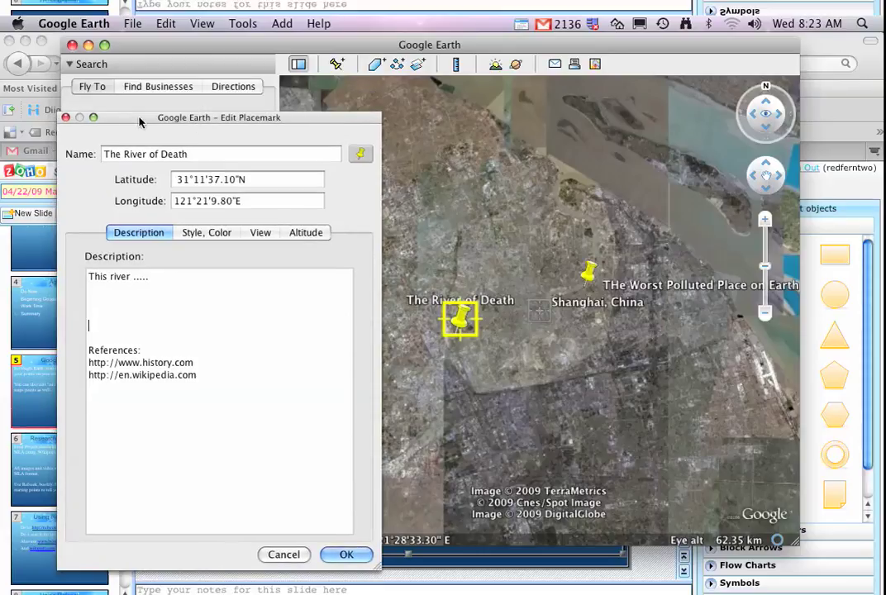
pyautogui.click(66, 118)
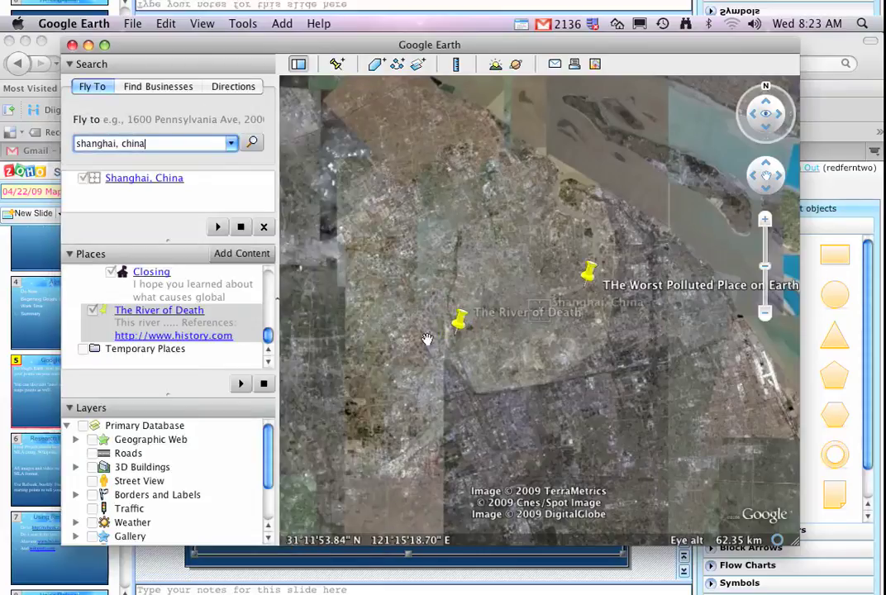